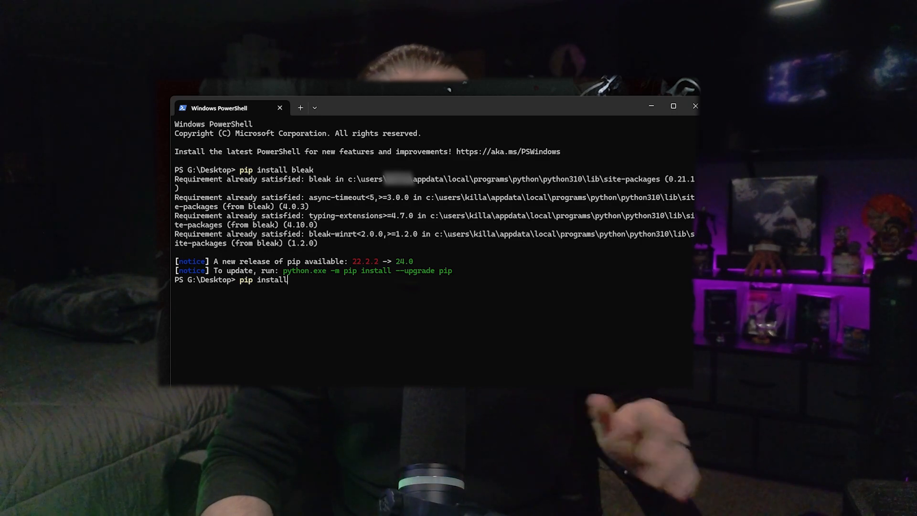
Step: Continue the pip install command in PowerShell with a package name beginning with P
{"action": "type", "text": "P"}
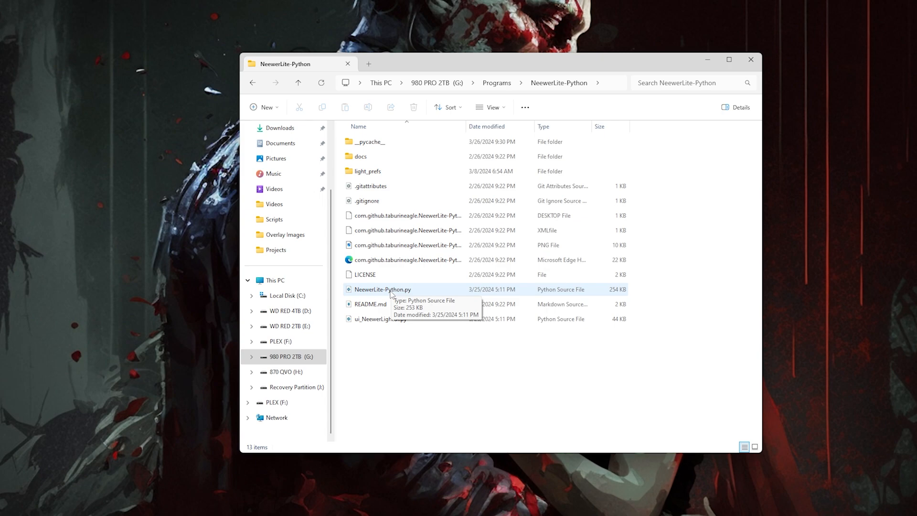
Step: Run NeewerLite-Python.py with Python and launch a new instance of the program
{"action": "right_click", "coordinate": [391, 294]}
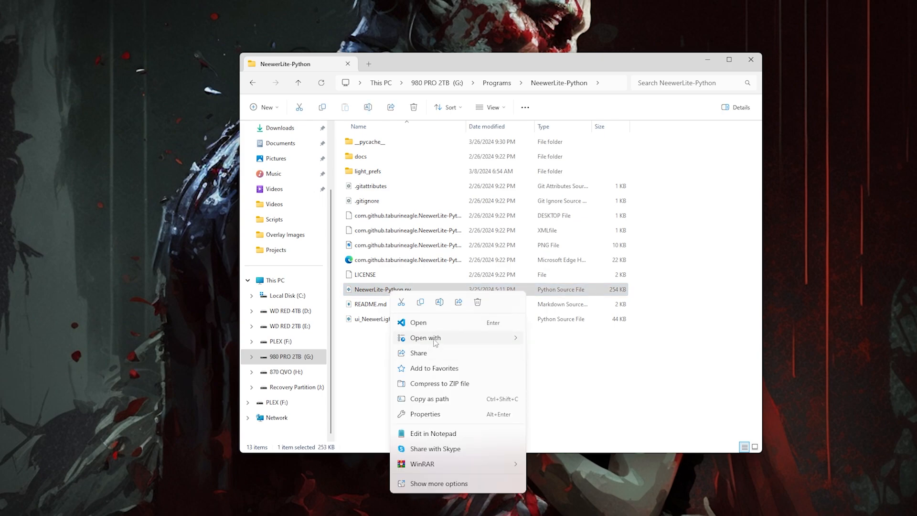
{"action": "mouse_move", "coordinate": [449, 343]}
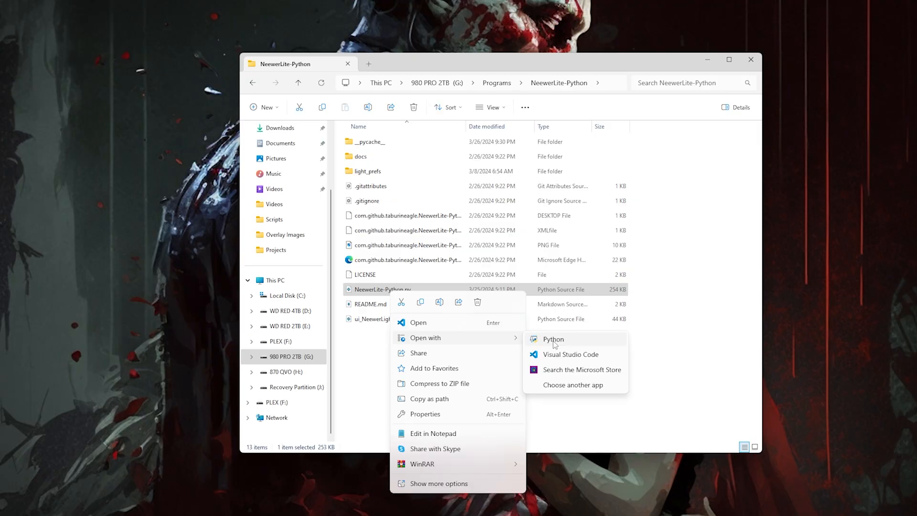
{"action": "left_click", "coordinate": [553, 340]}
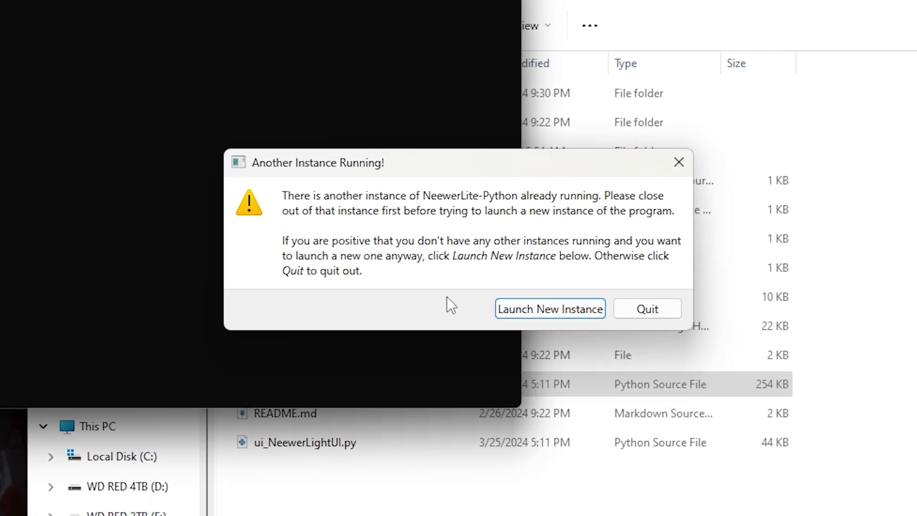
{"action": "left_click", "coordinate": [538, 310]}
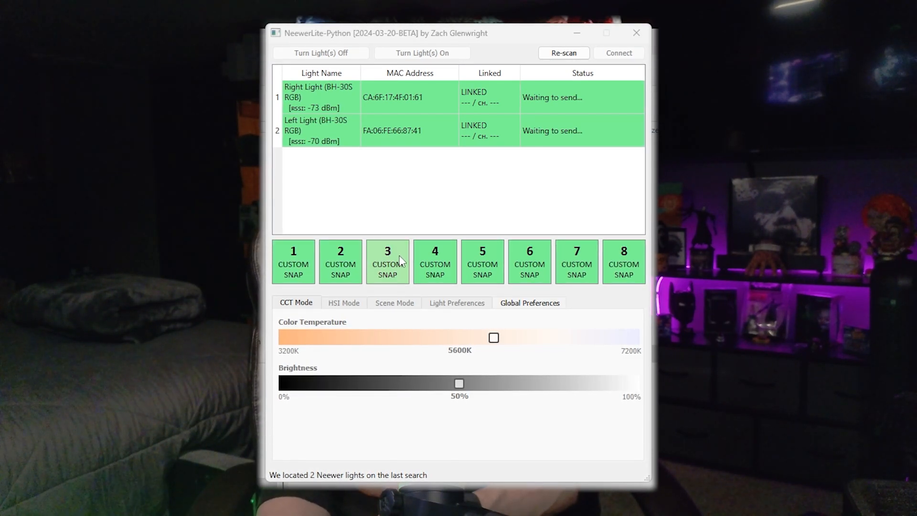
{"action": "right_click", "coordinate": [431, 273]}
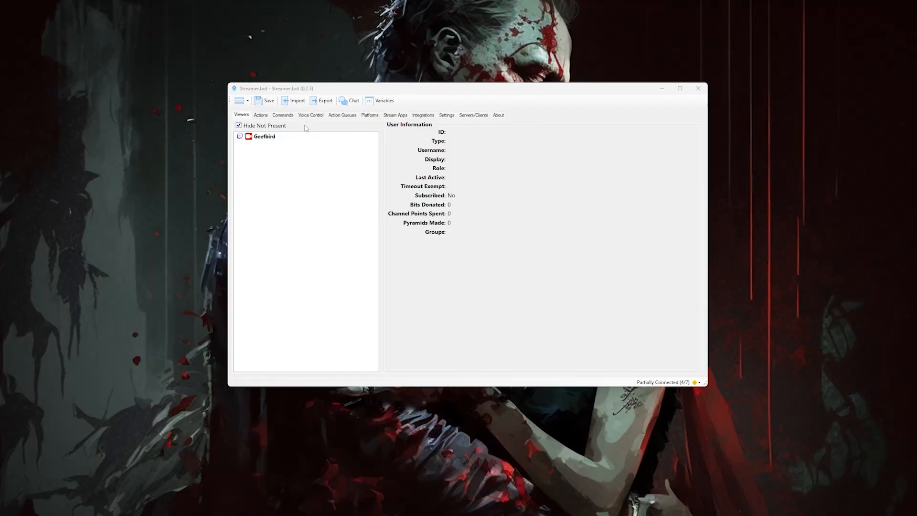
Step: In Streamer.bot, create an action named "Light server" in the NEEWER group and give it a Core Test trigger
{"action": "left_click", "coordinate": [261, 115]}
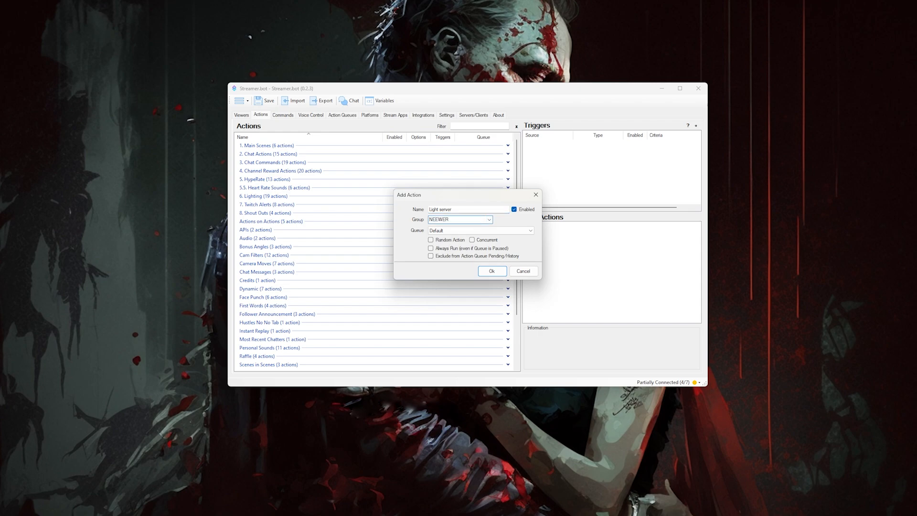
{"action": "left_click", "coordinate": [491, 271]}
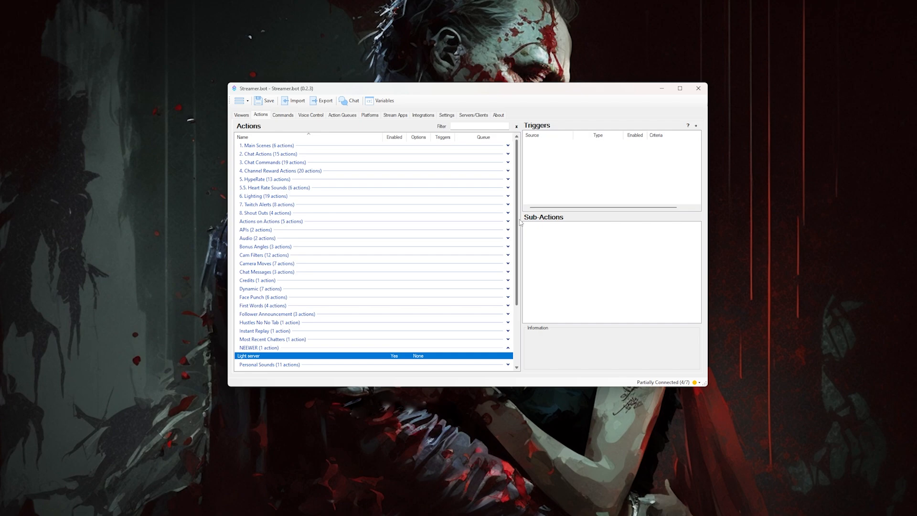
{"action": "right_click", "coordinate": [556, 183]}
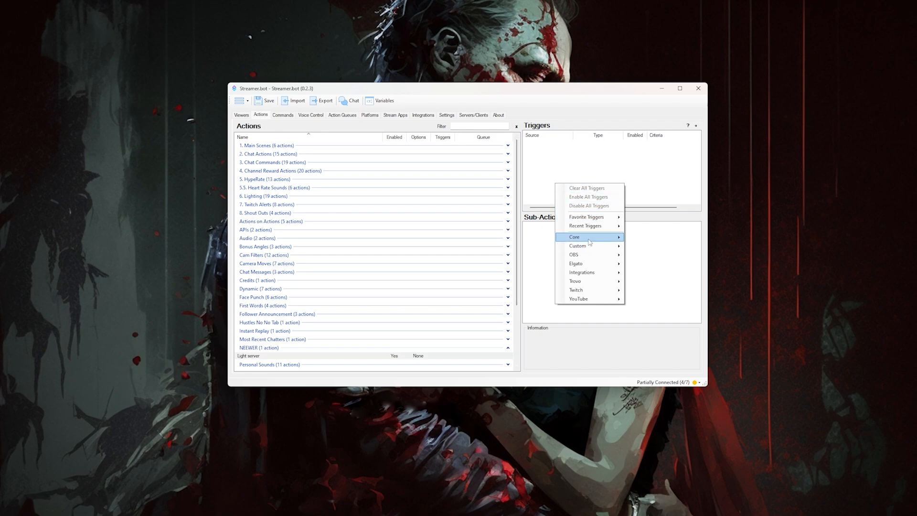
{"action": "mouse_move", "coordinate": [589, 239]}
{"action": "left_click", "coordinate": [648, 246]}
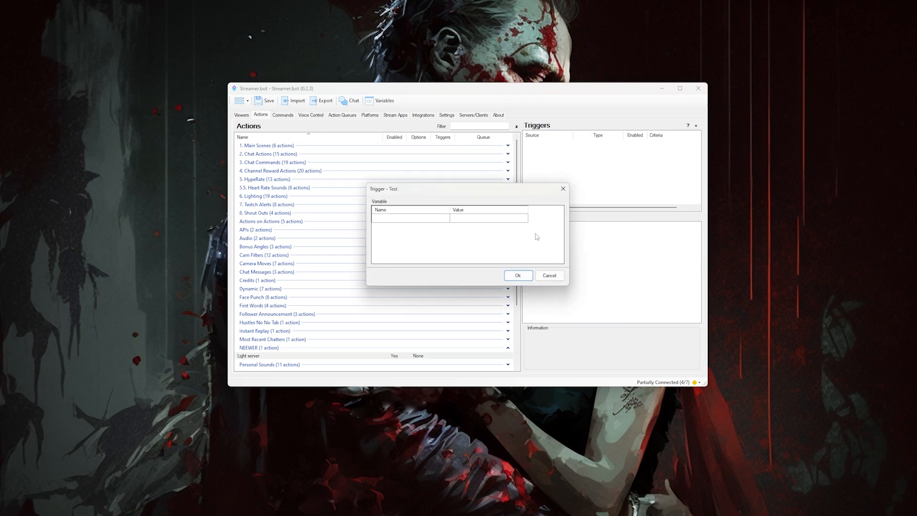
{"action": "left_click", "coordinate": [518, 275]}
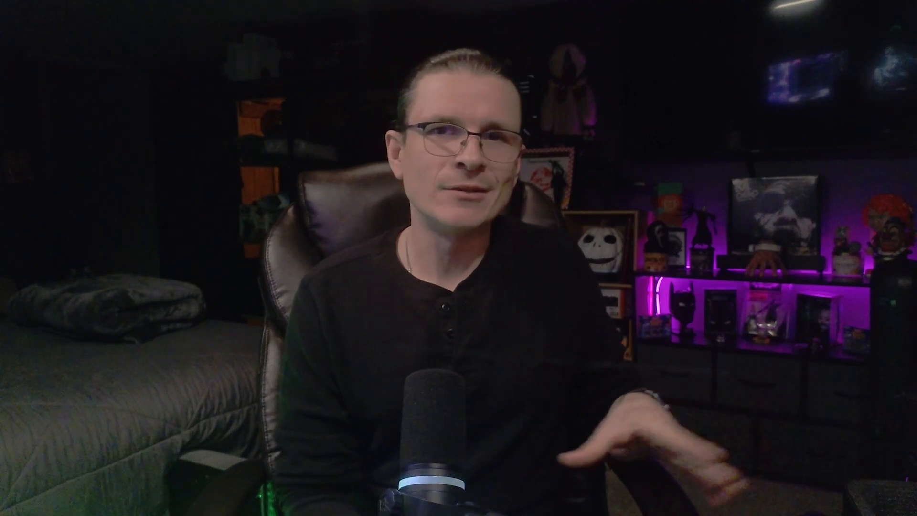
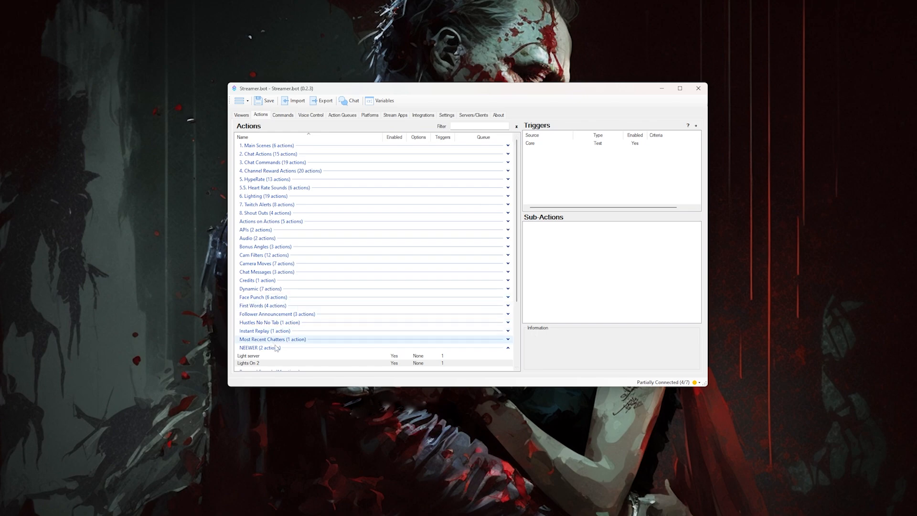
Step: Copy the Fetch URL sub-action from the Light server action into the Lights On 2 action
{"action": "left_click", "coordinate": [262, 356]}
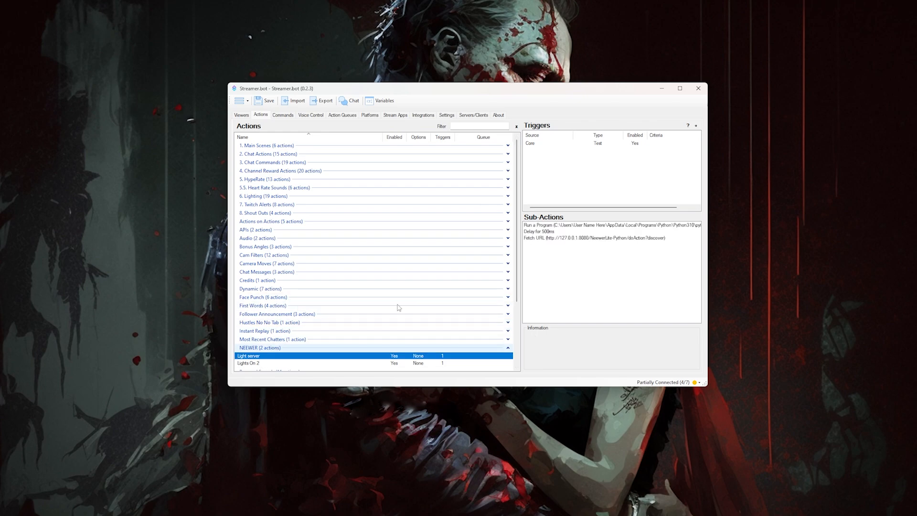
{"action": "right_click", "coordinate": [552, 238]}
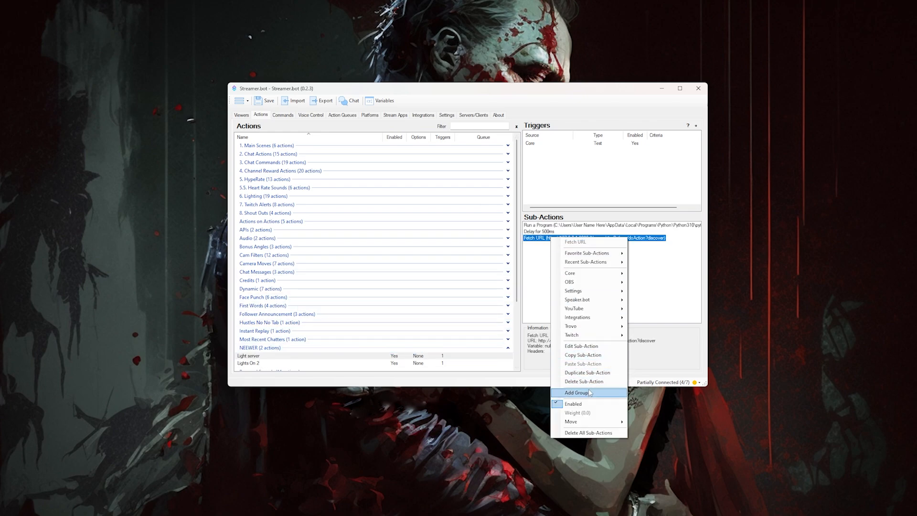
{"action": "left_click", "coordinate": [592, 355]}
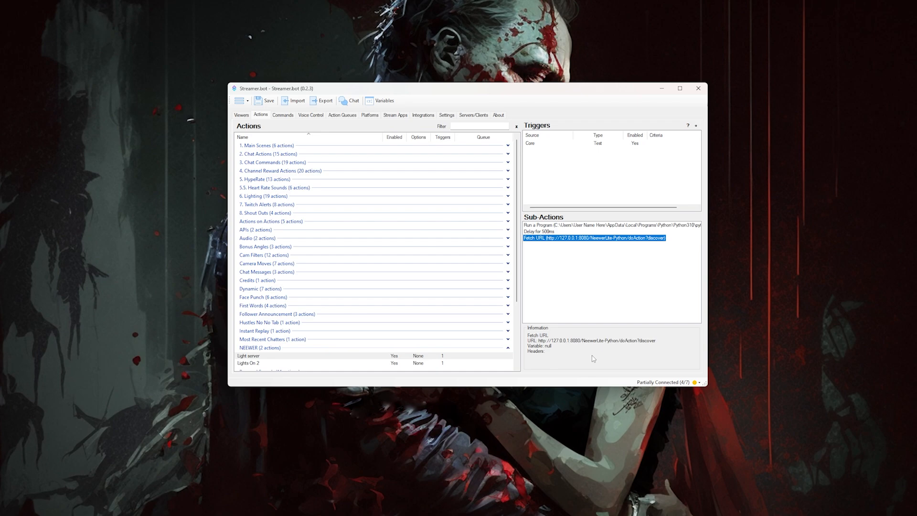
{"action": "left_click", "coordinate": [254, 363]}
{"action": "right_click", "coordinate": [554, 251]}
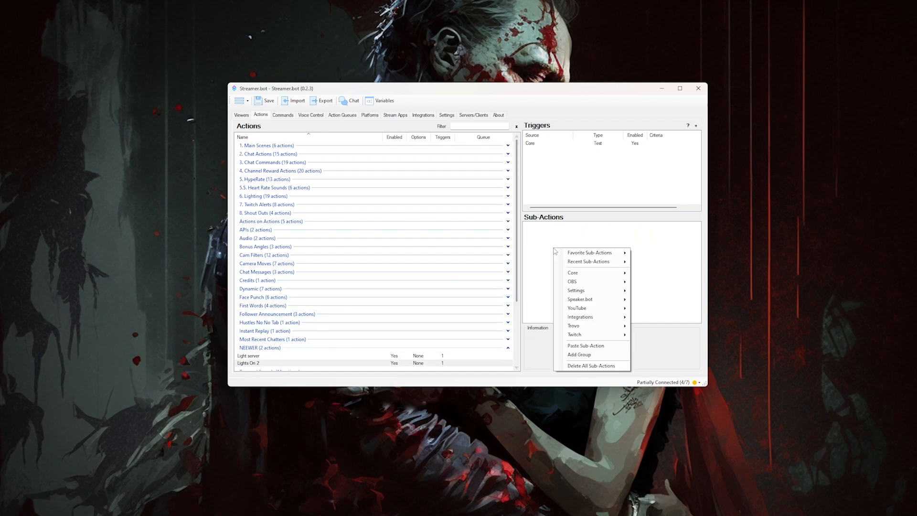
{"action": "left_click", "coordinate": [594, 346]}
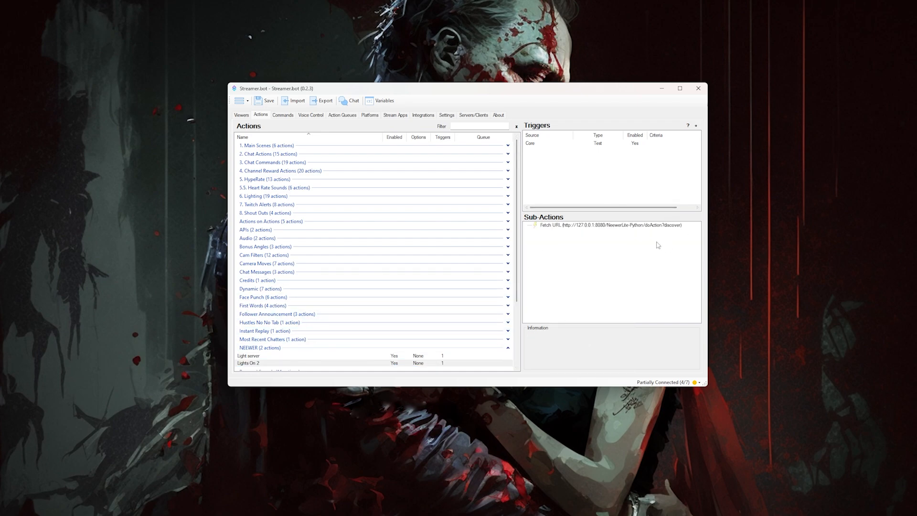
{"action": "double_click", "coordinate": [613, 229]}
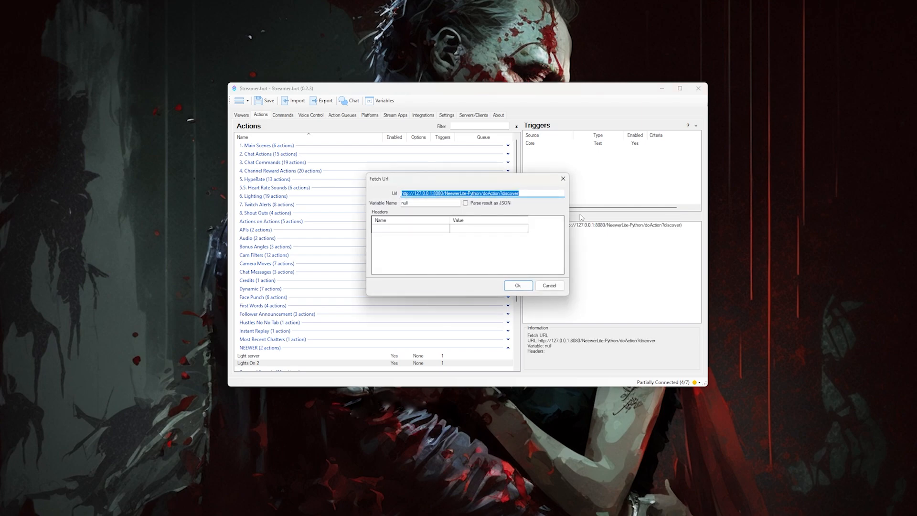
{"action": "left_click", "coordinate": [524, 193]}
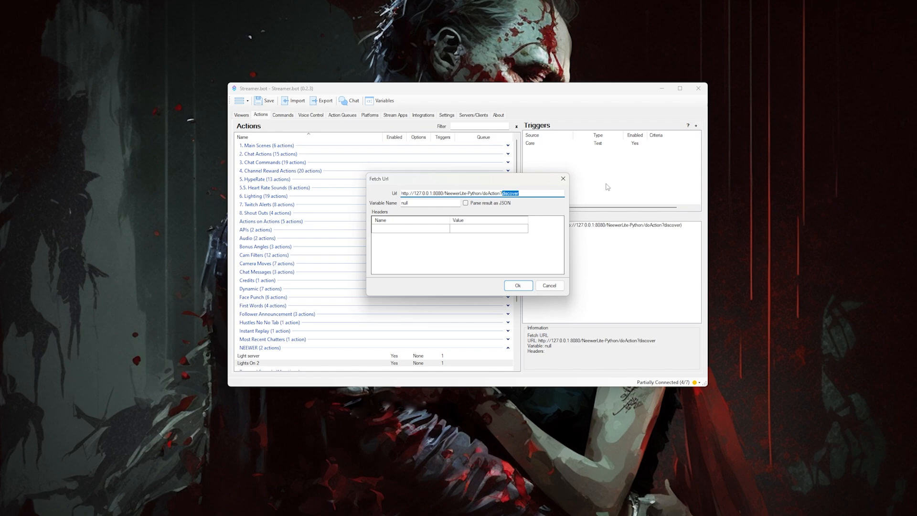
{"action": "type", "text": "%&on"}
{"action": "left_click", "coordinate": [518, 285]}
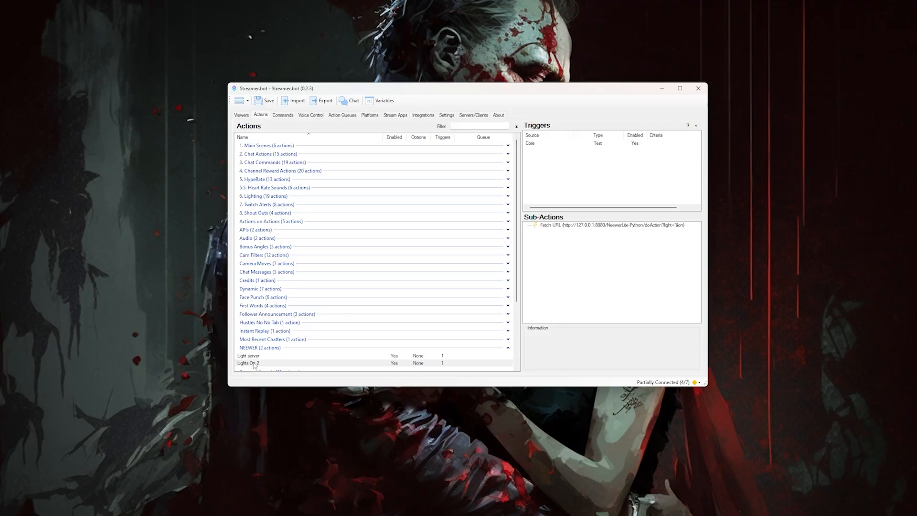
Step: Duplicate the Lights On 2 action and rename the copy as "Lights Off 2"
{"action": "right_click", "coordinate": [254, 363]}
{"action": "left_click", "coordinate": [278, 393]}
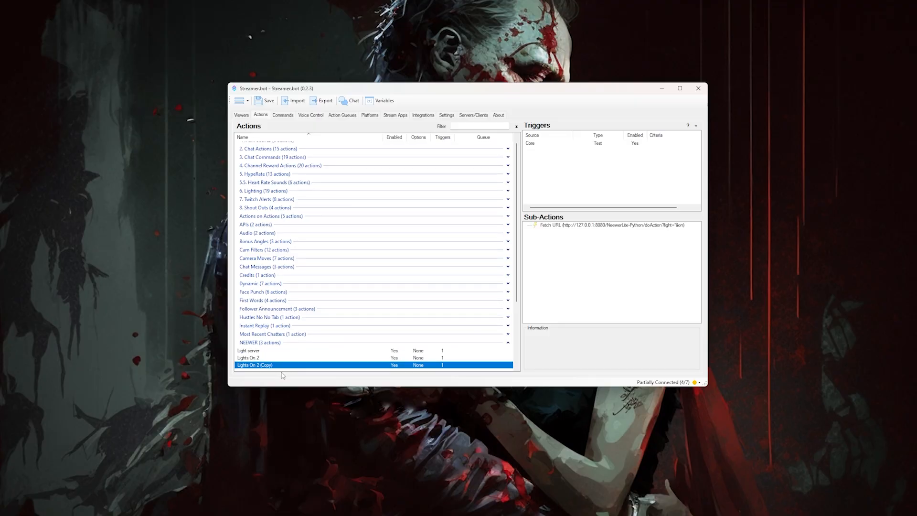
{"action": "double_click", "coordinate": [264, 365]}
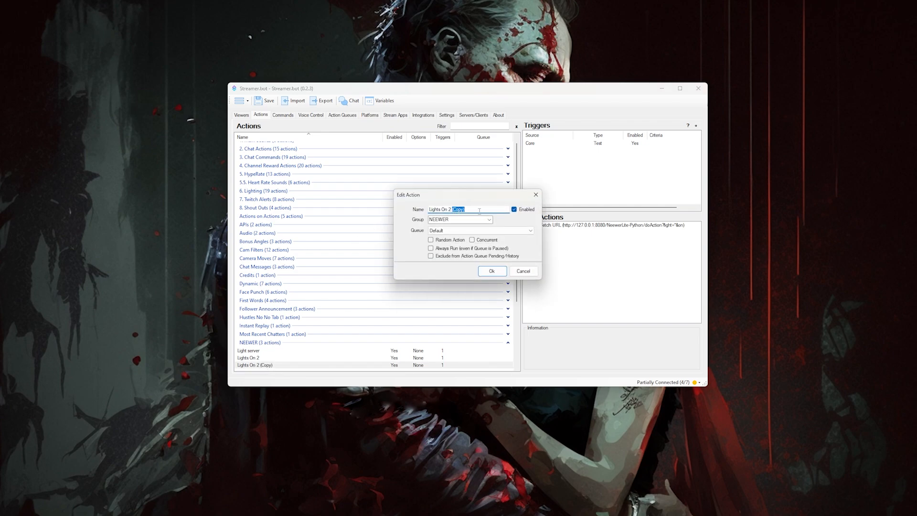
{"action": "key", "text": "BackSpace"}
{"action": "key", "text": "BackSpace"}
{"action": "left_click", "coordinate": [483, 272]}
Step: Change the end of the Lights Off 2 Fetch URL to light=*&off and fire the action's Test trigger
{"action": "double_click", "coordinate": [620, 225]}
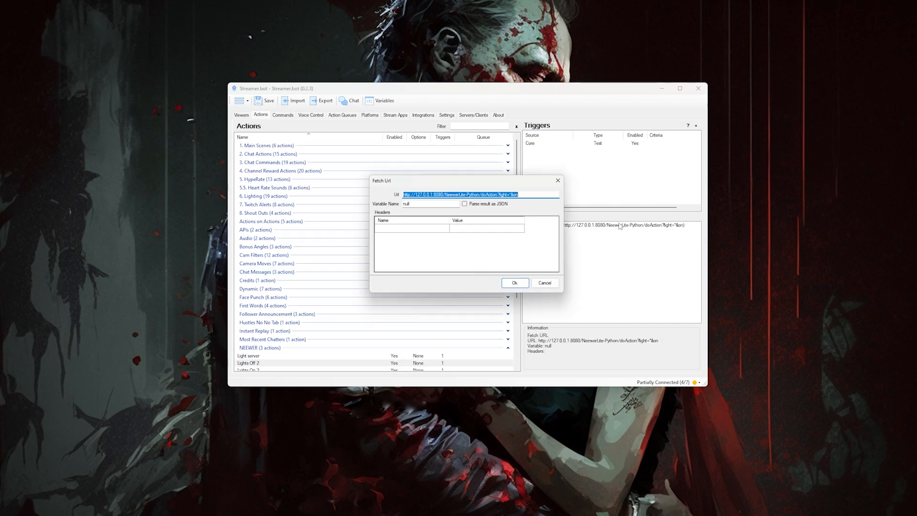
{"action": "left_click", "coordinate": [527, 193]}
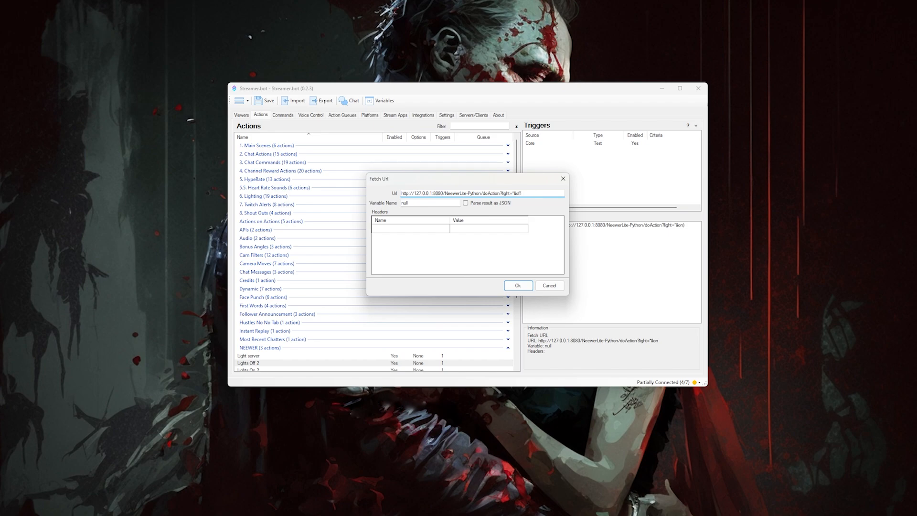
{"action": "left_click", "coordinate": [518, 286]}
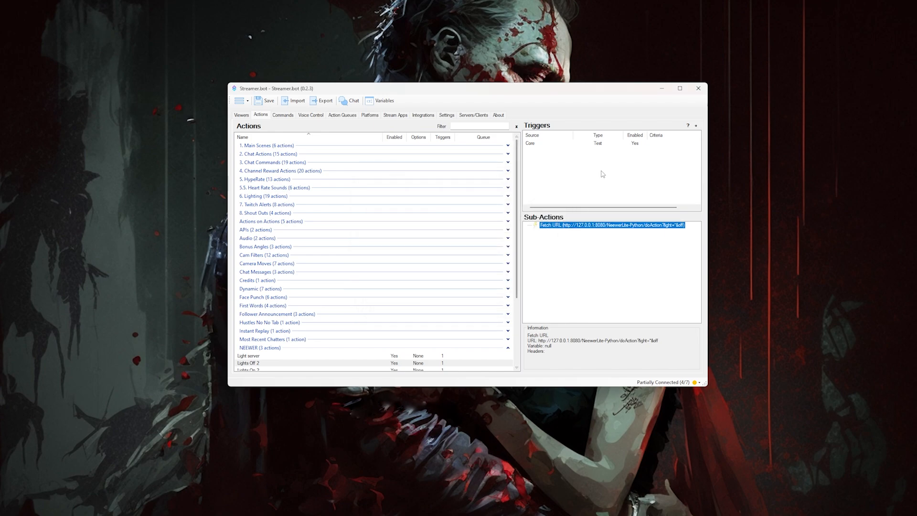
{"action": "right_click", "coordinate": [607, 143]}
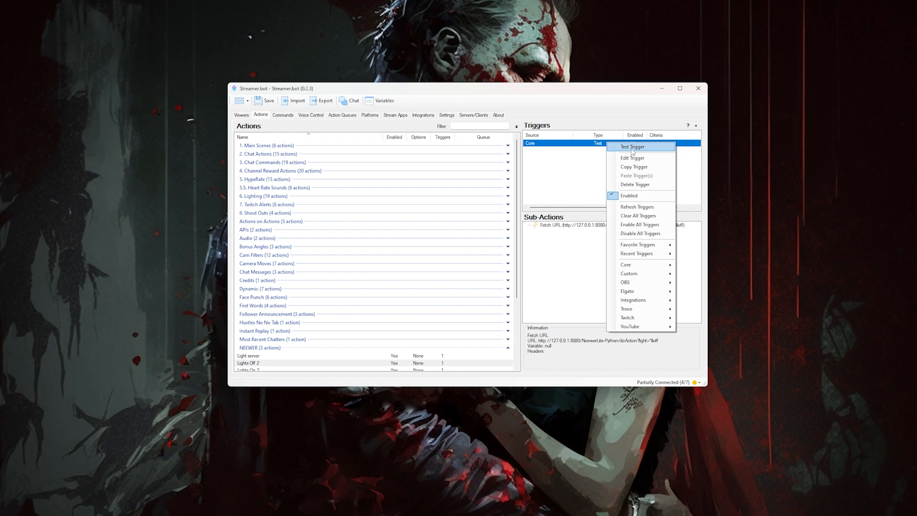
{"action": "left_click", "coordinate": [632, 147]}
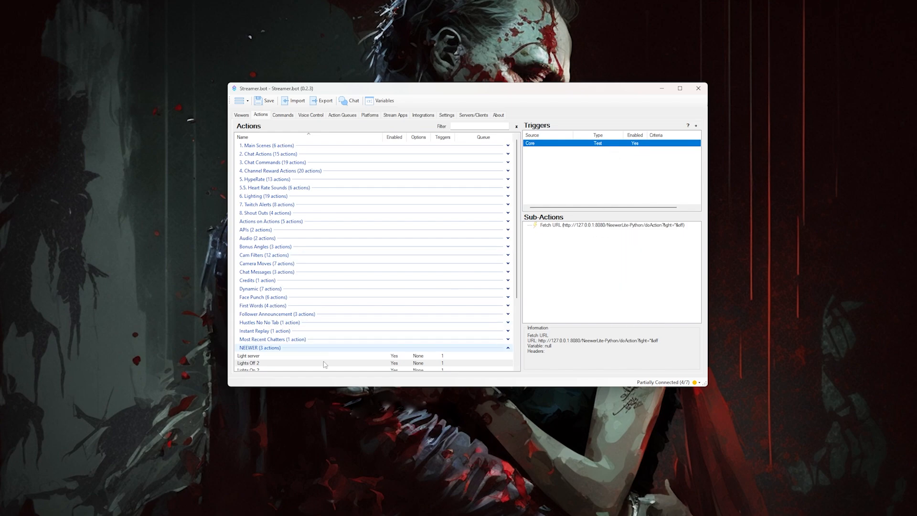
Step: Duplicate the Lights On 2 action again and rename the copy as "Light Temp"
{"action": "left_click", "coordinate": [276, 370]}
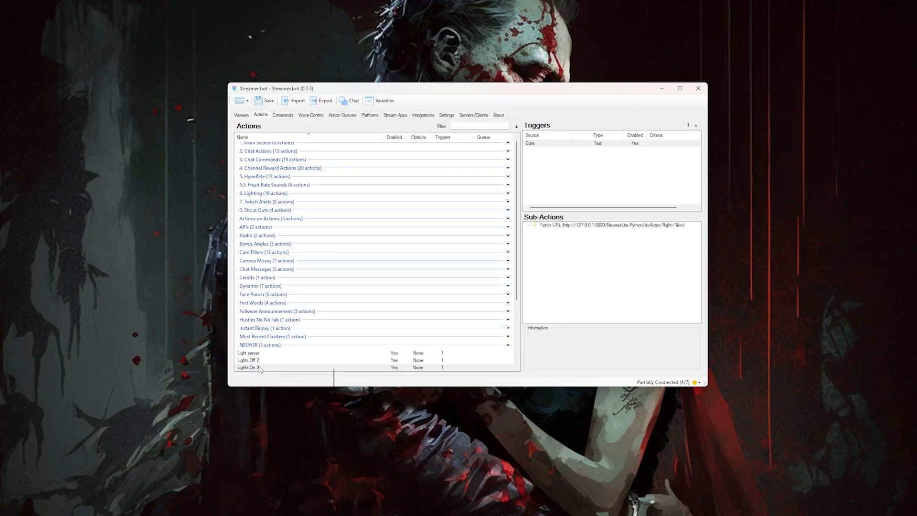
{"action": "right_click", "coordinate": [259, 367]}
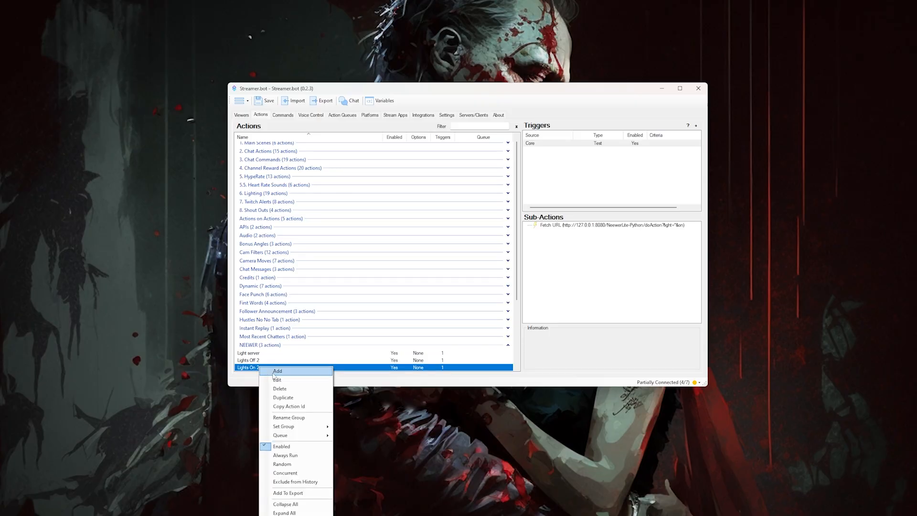
{"action": "left_click", "coordinate": [292, 398]}
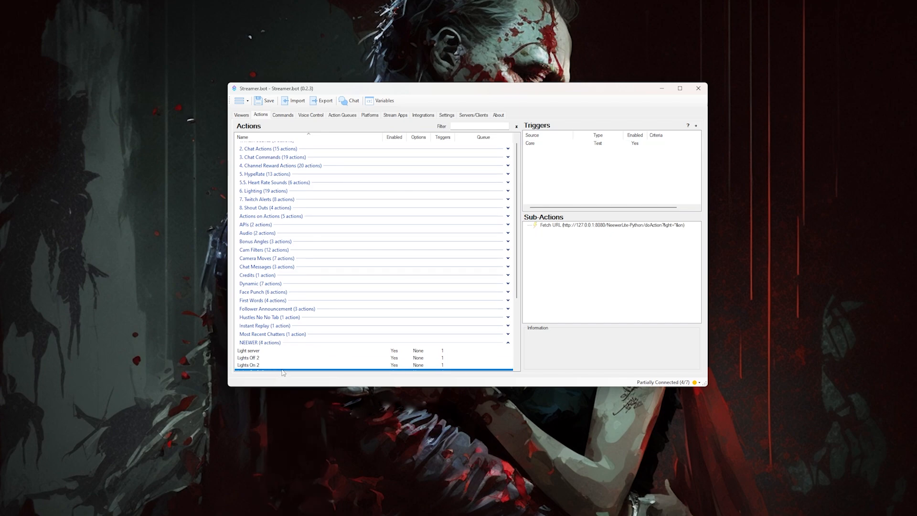
{"action": "scroll", "coordinate": [283, 373], "scroll_direction": "down", "scroll_amount": 2}
{"action": "double_click", "coordinate": [284, 311]}
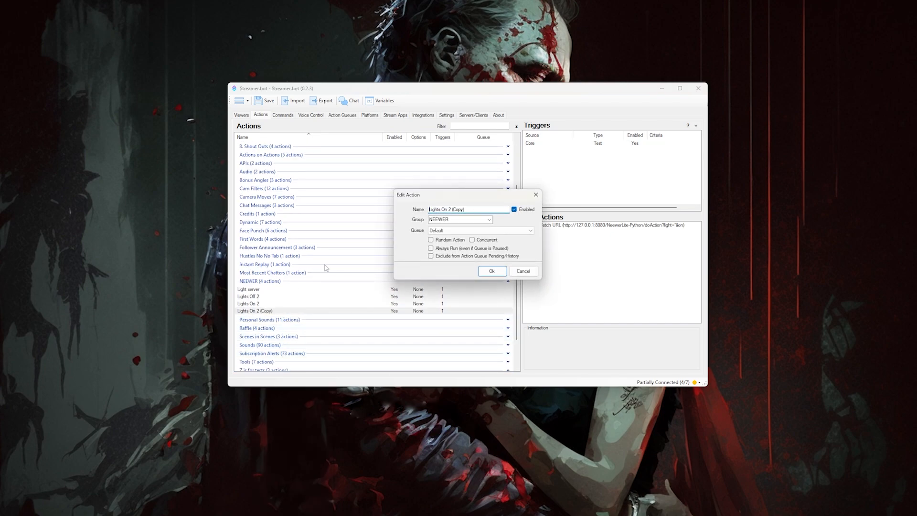
{"action": "left_click_drag", "start_coordinate": [477, 208], "coordinate": [439, 209]}
{"action": "type", "text": "Light Temp"}
{"action": "key", "text": "Return"}
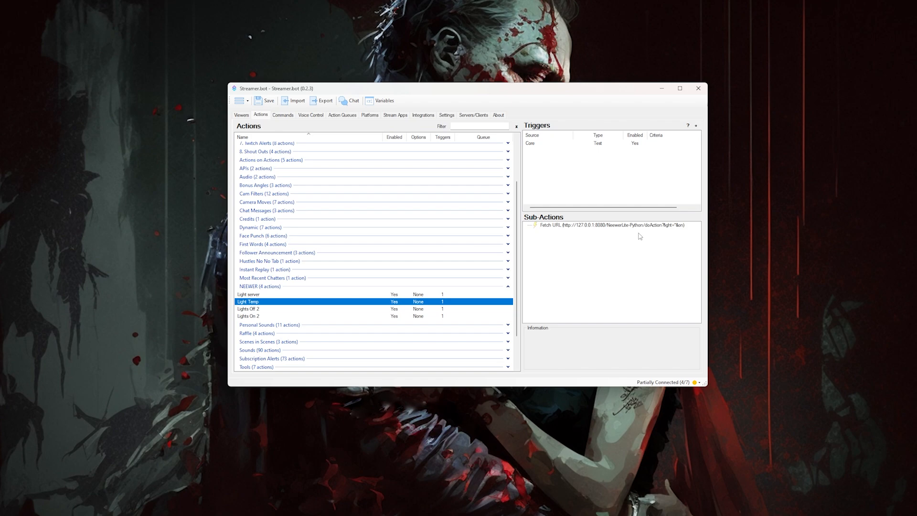
{"action": "double_click", "coordinate": [624, 226]}
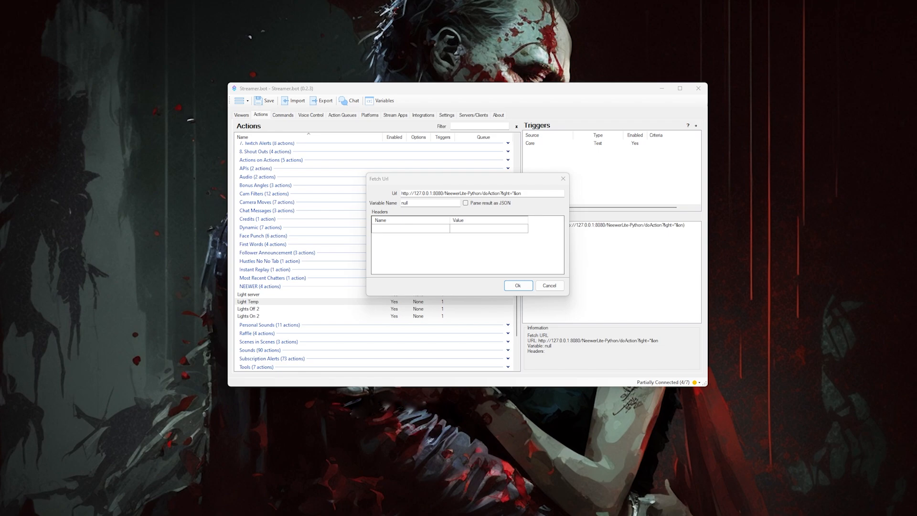
{"action": "left_click", "coordinate": [517, 192]}
{"action": "left_click", "coordinate": [519, 192]}
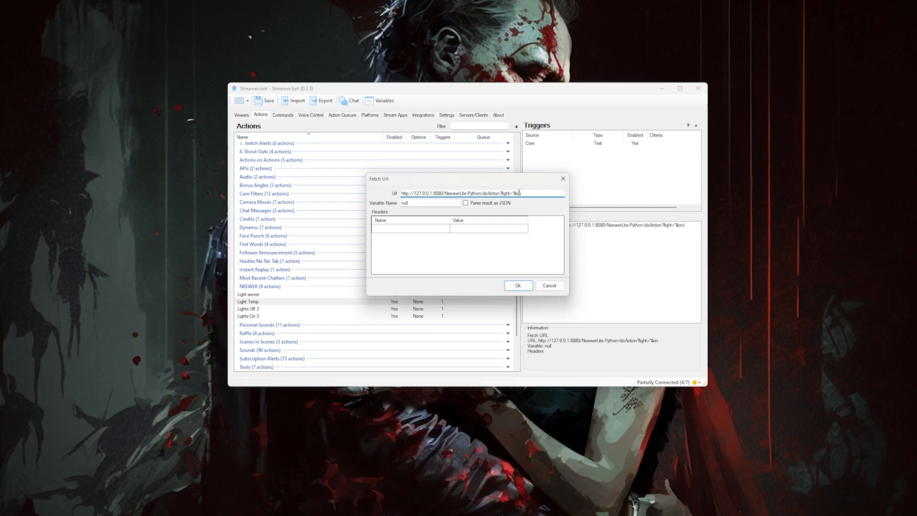
{"action": "left_click_drag", "start_coordinate": [532, 193], "coordinate": [405, 220]}
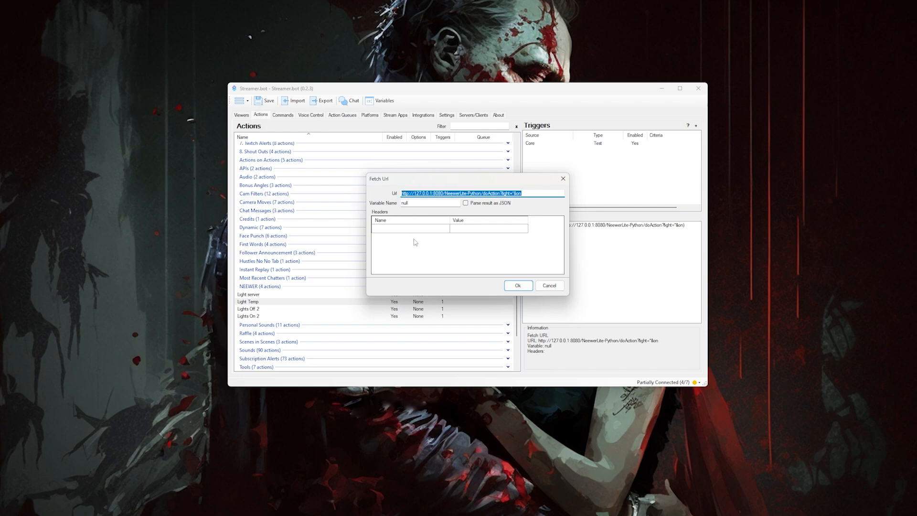
{"action": "key", "text": "ctrl+v"}
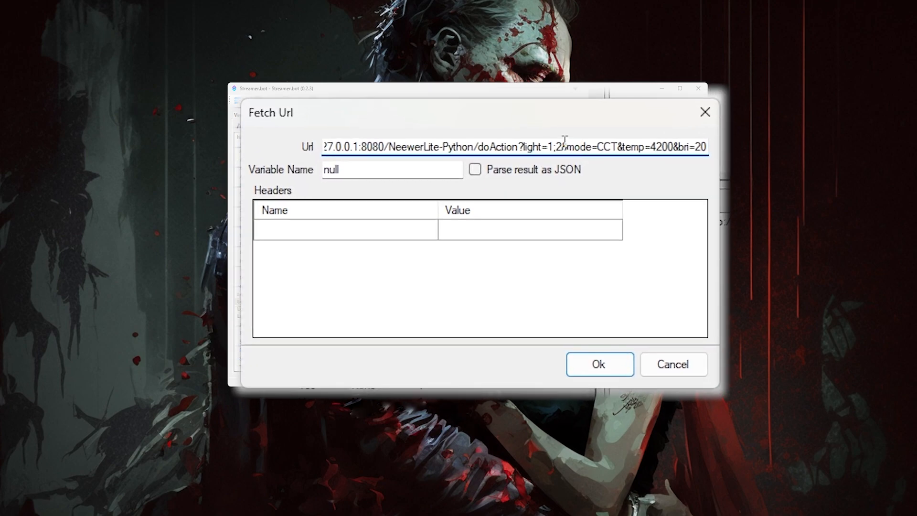
{"action": "left_click_drag", "start_coordinate": [556, 155], "coordinate": [693, 155]}
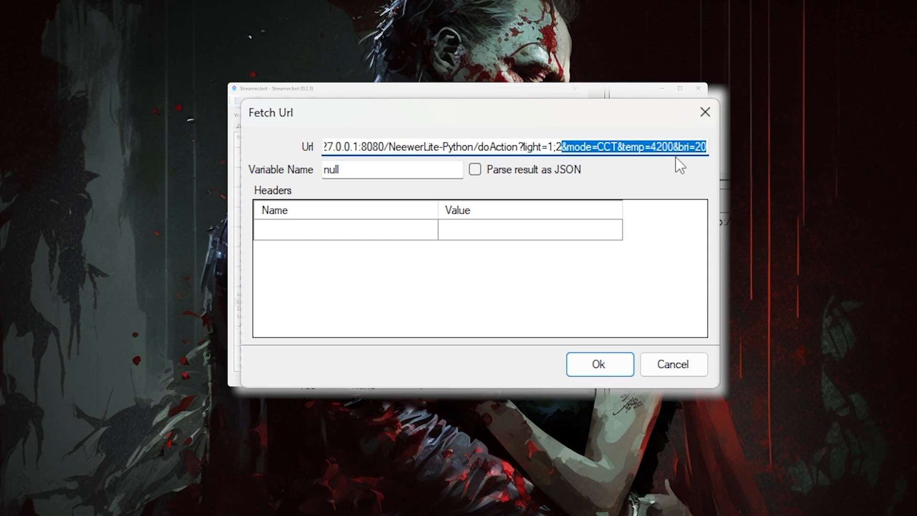
{"action": "left_click", "coordinate": [656, 147]}
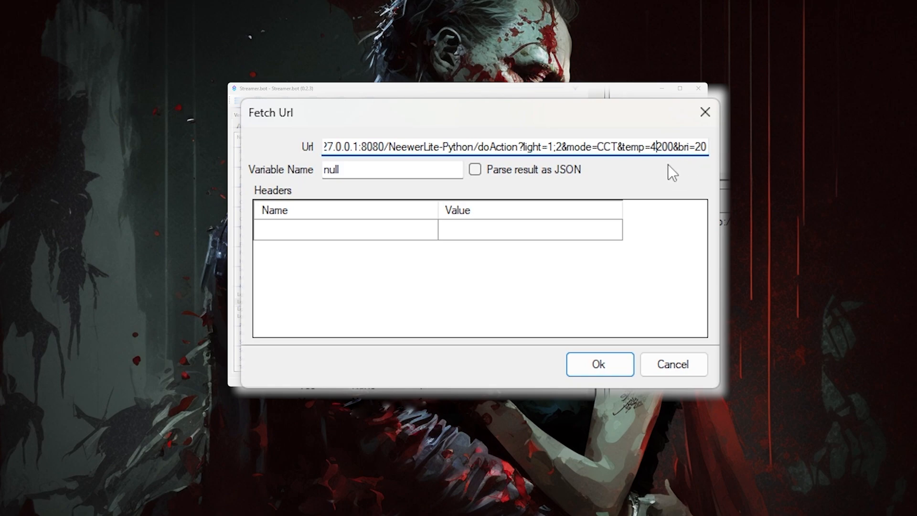
{"action": "left_click_drag", "start_coordinate": [611, 147], "coordinate": [711, 147]}
{"action": "left_click", "coordinate": [708, 147]}
{"action": "left_click_drag", "start_coordinate": [654, 147], "coordinate": [707, 148]}
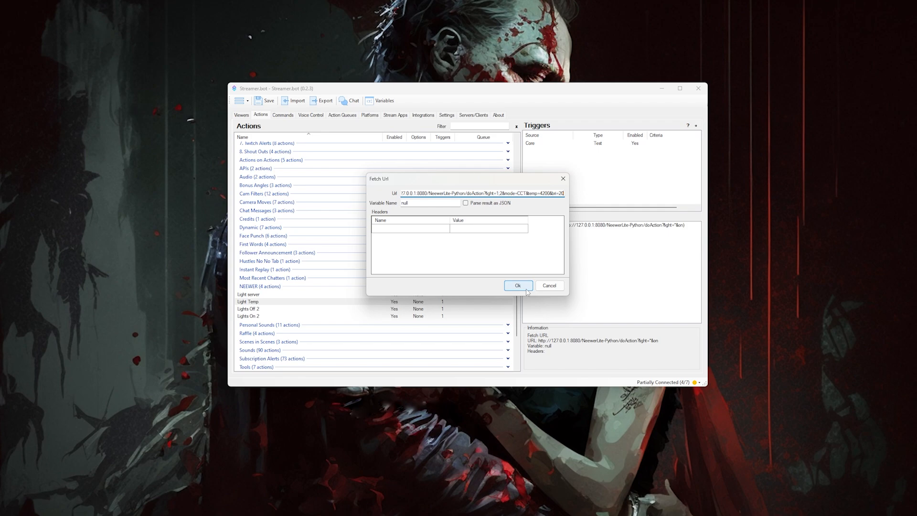
Step: Fire the Light Temp action's Test trigger to try the color temperature request on the lights
{"action": "right_click", "coordinate": [597, 143]}
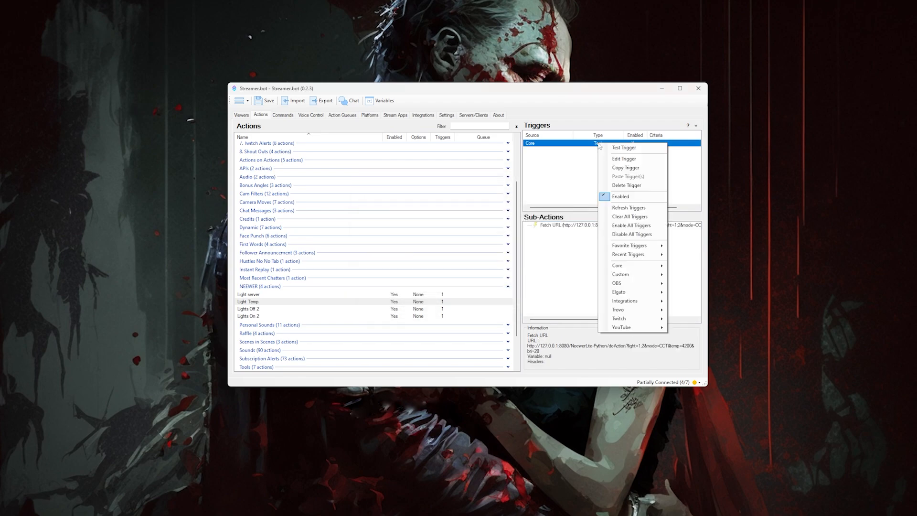
{"action": "left_click", "coordinate": [624, 149]}
{"action": "left_click", "coordinate": [591, 251]}
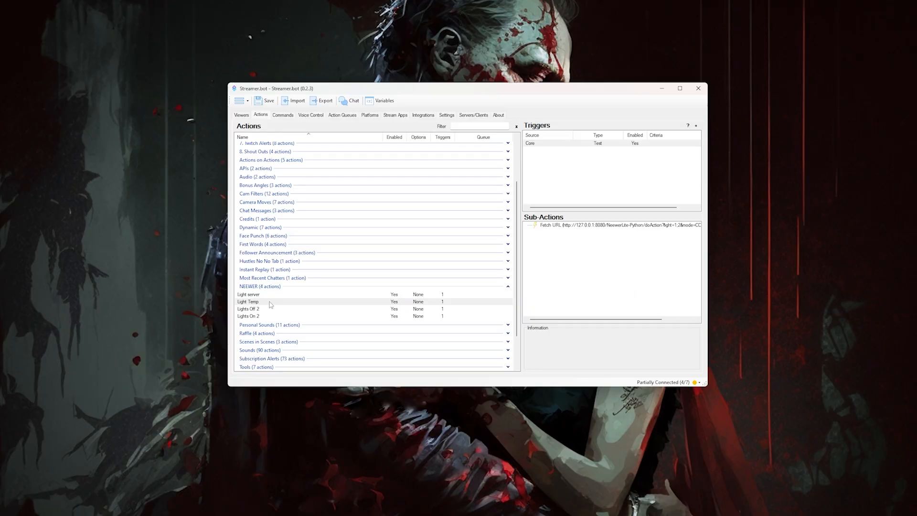
Step: Duplicate the Light Temp action and rename the copy as "Light Color"
{"action": "right_click", "coordinate": [270, 303]}
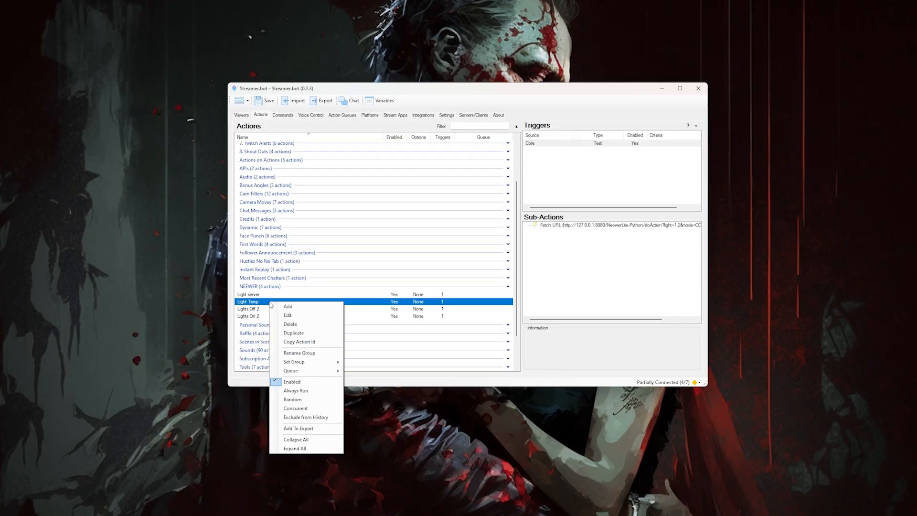
{"action": "left_click", "coordinate": [293, 332]}
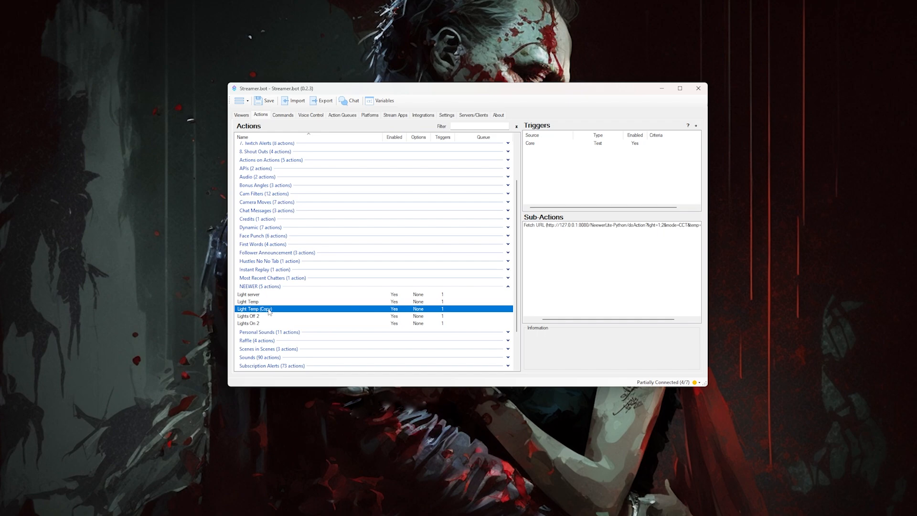
{"action": "double_click", "coordinate": [270, 309]}
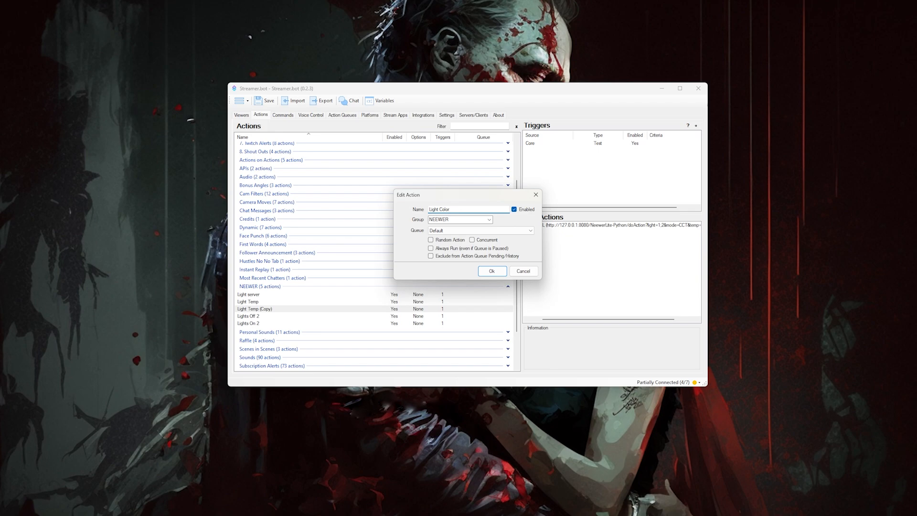
{"action": "key", "text": "Return"}
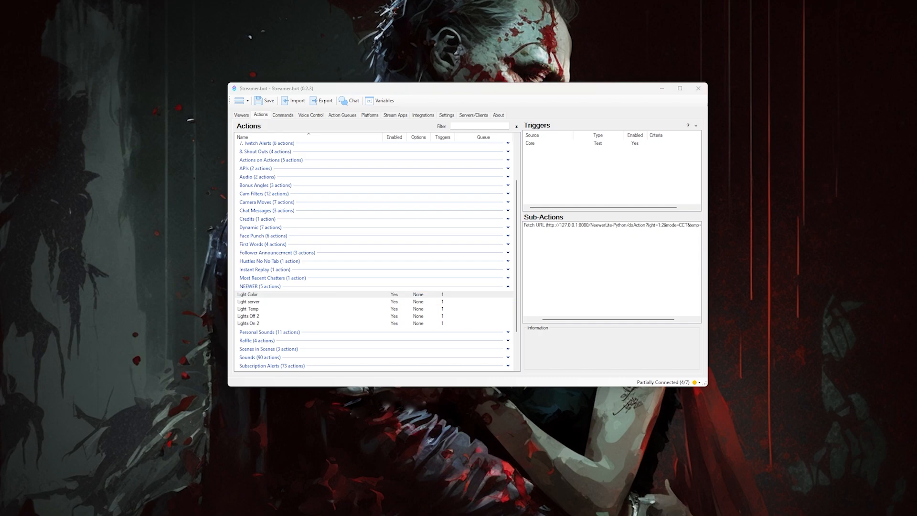
{"action": "double_click", "coordinate": [559, 225]}
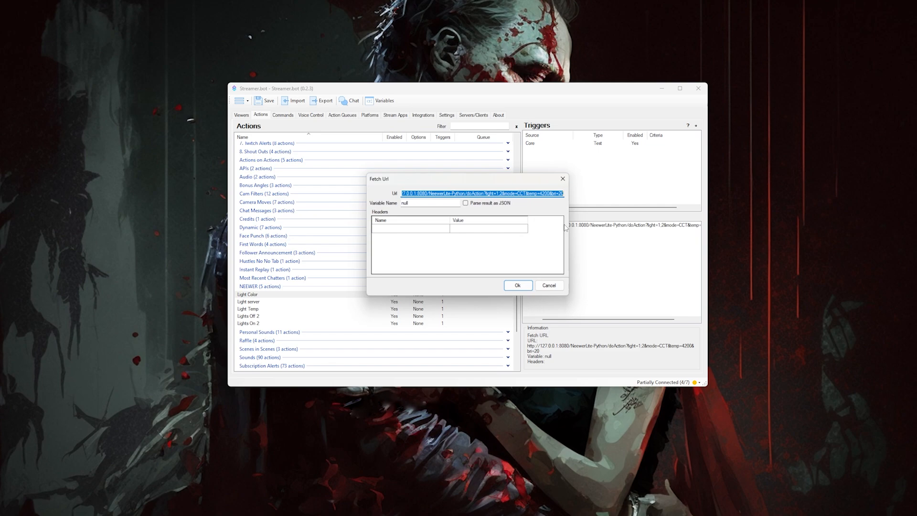
{"action": "type", "text": "http://127.0.0.1:8080/NeewerLite-Python/doAction?light=1;2&mode=HSI&hue=358&bri=20"}
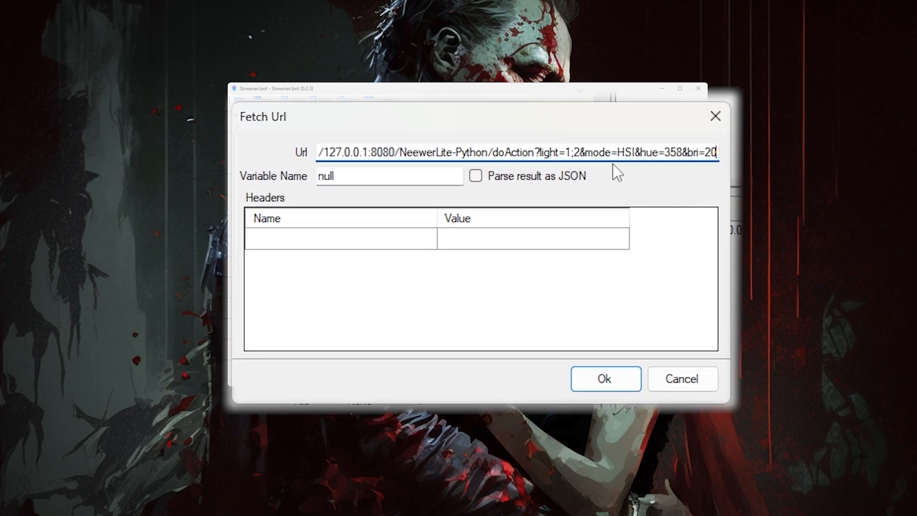
{"action": "left_click_drag", "start_coordinate": [617, 154], "coordinate": [679, 154]}
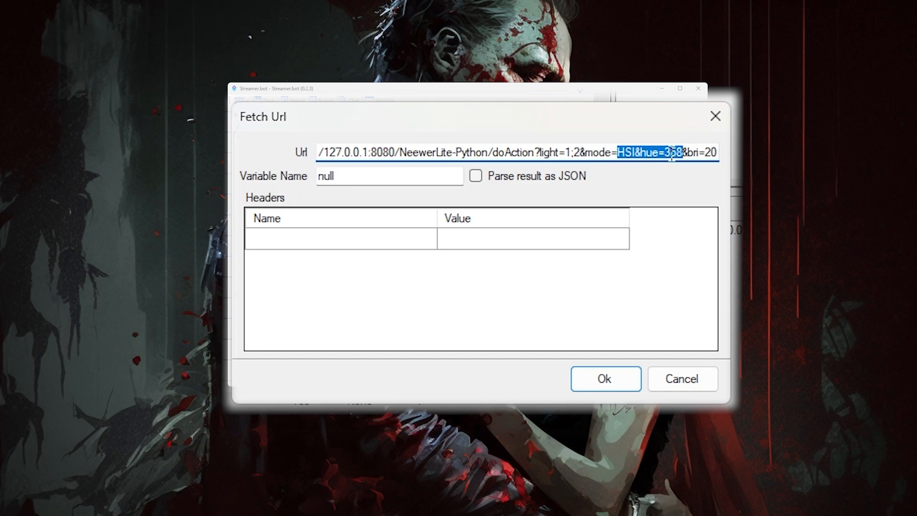
{"action": "left_click", "coordinate": [671, 153]}
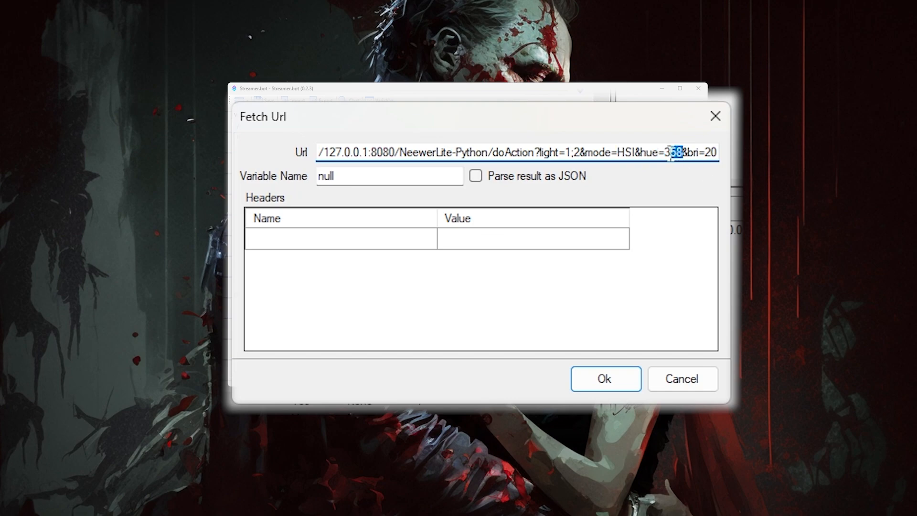